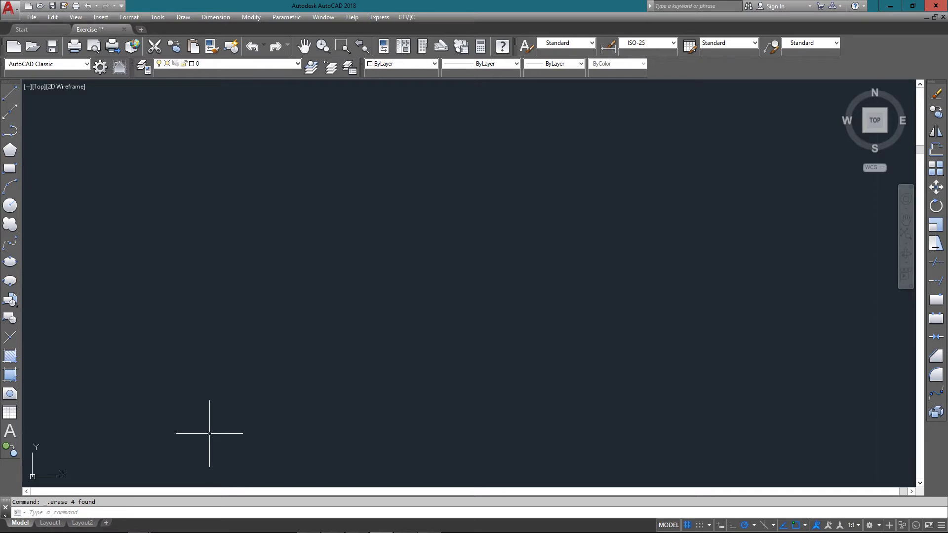
# - Draw a closed 1×3 line rectangle from 3,3 using @1,0, @0,3, @-1,0 and Close
pyautogui.write('L')
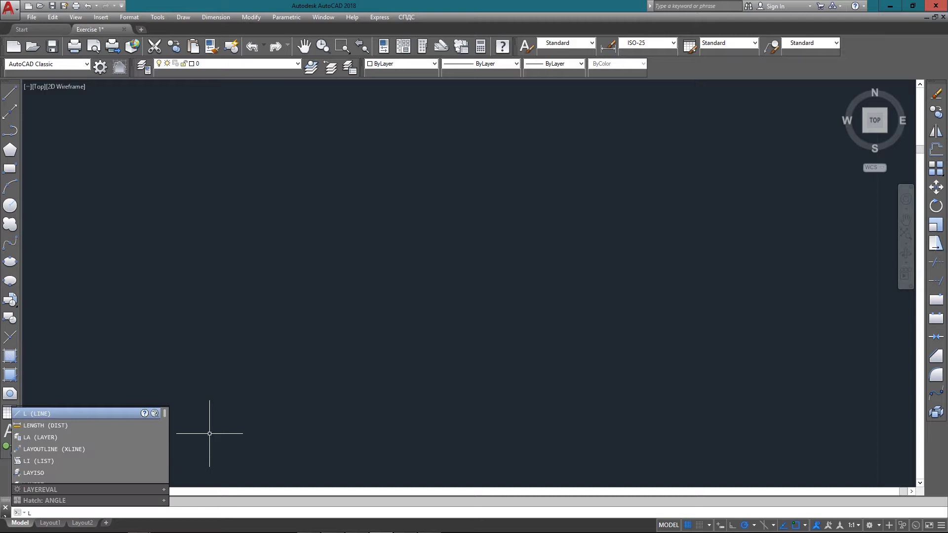
pyautogui.press('Return')
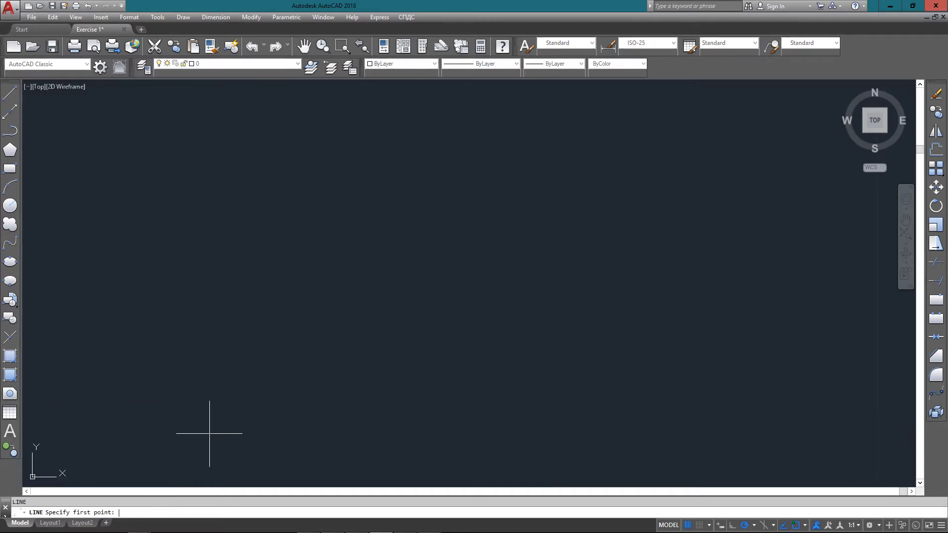
pyautogui.write('3,3')
pyautogui.press('Return')
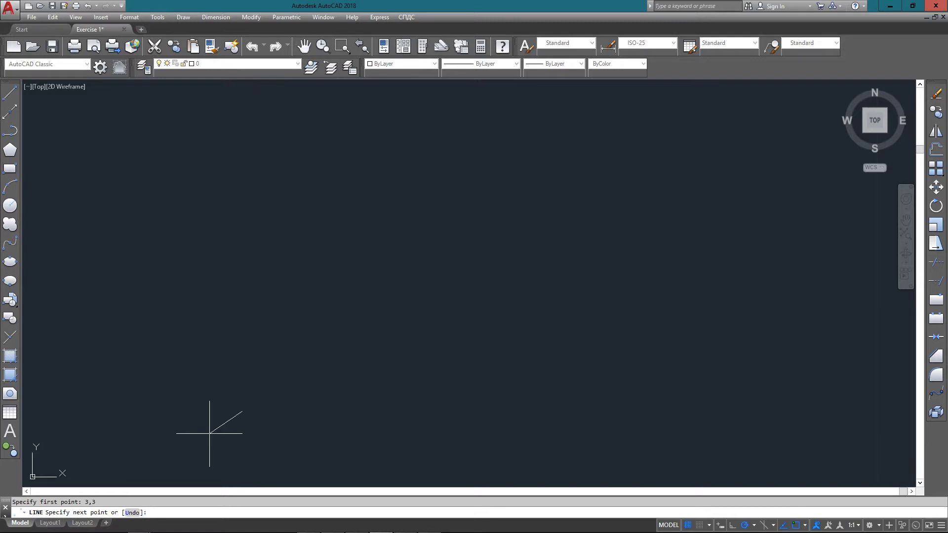
pyautogui.write('@1,0')
pyautogui.press('Return')
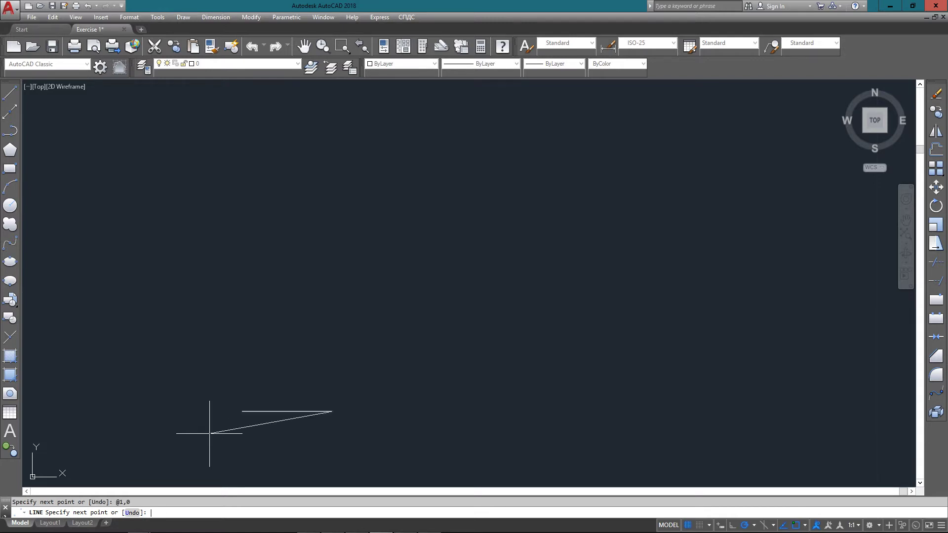
pyautogui.write('@0,3')
pyautogui.press('Return')
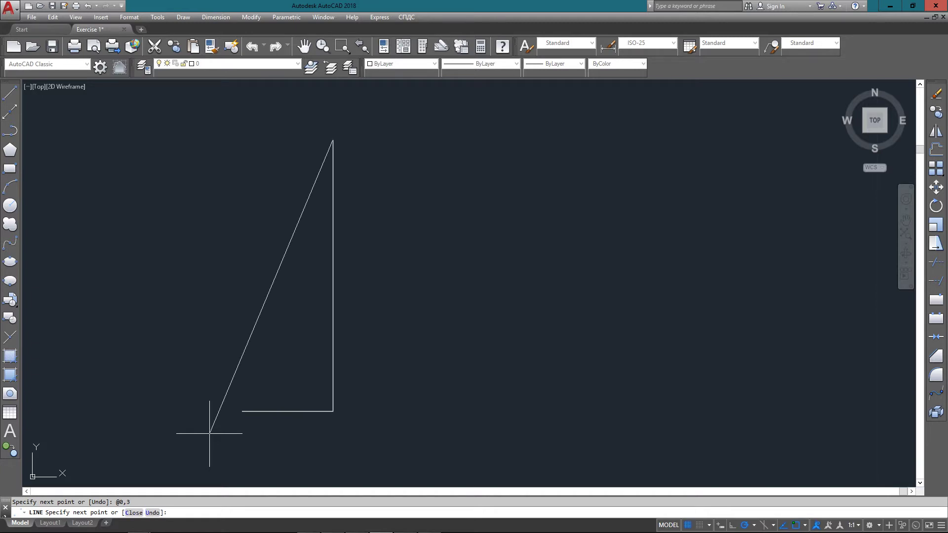
pyautogui.write('@-1,0')
pyautogui.press('Return')
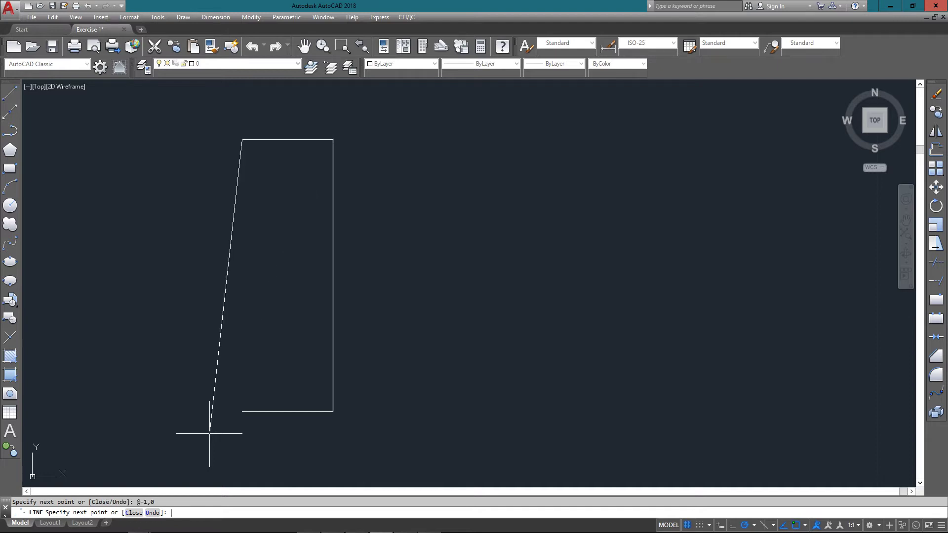
pyautogui.write('c')
pyautogui.press('Return')
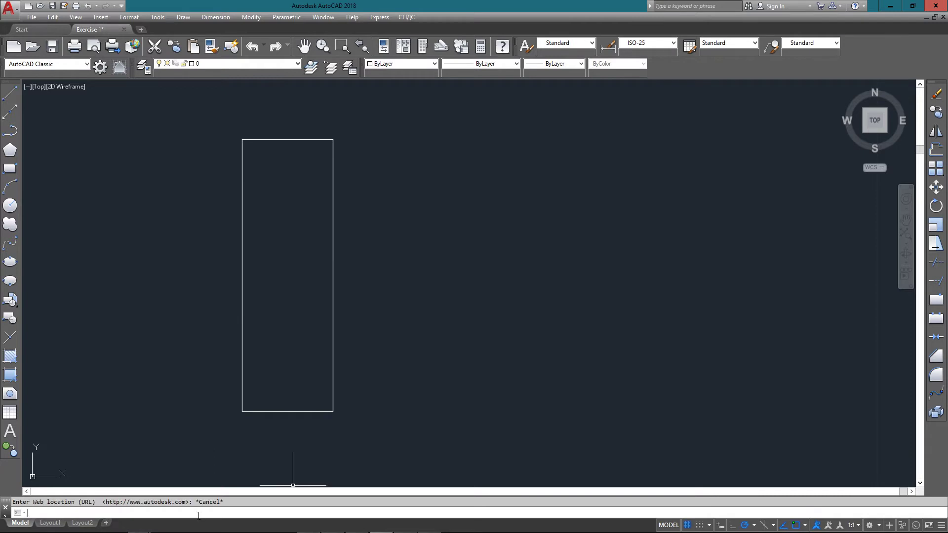
# - Draw a 4×1 line rectangle through points 2,1, 6,1, 6,2, 2,2 and back to 2,1
pyautogui.press('Return')
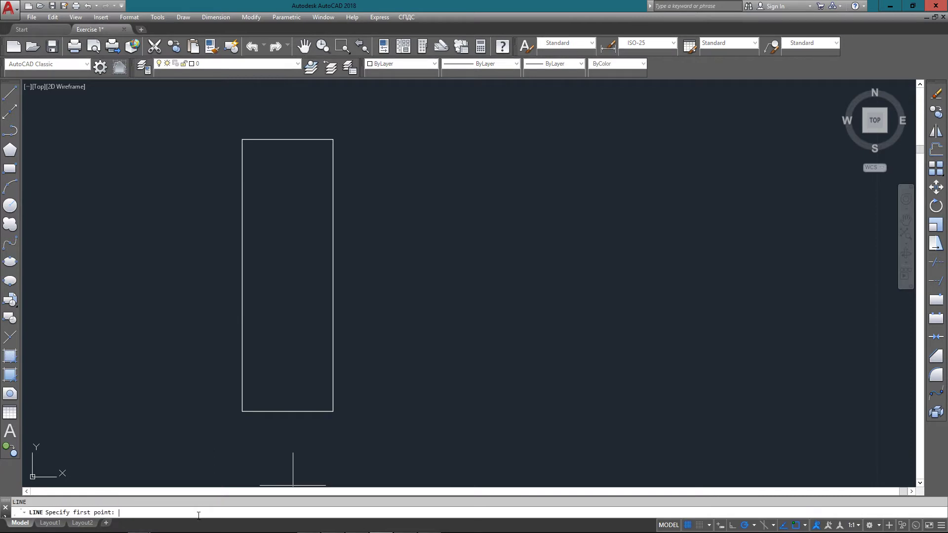
pyautogui.moveTo(187, 469); pyautogui.dragTo(154, 260, button='middle')
pyautogui.write('2')
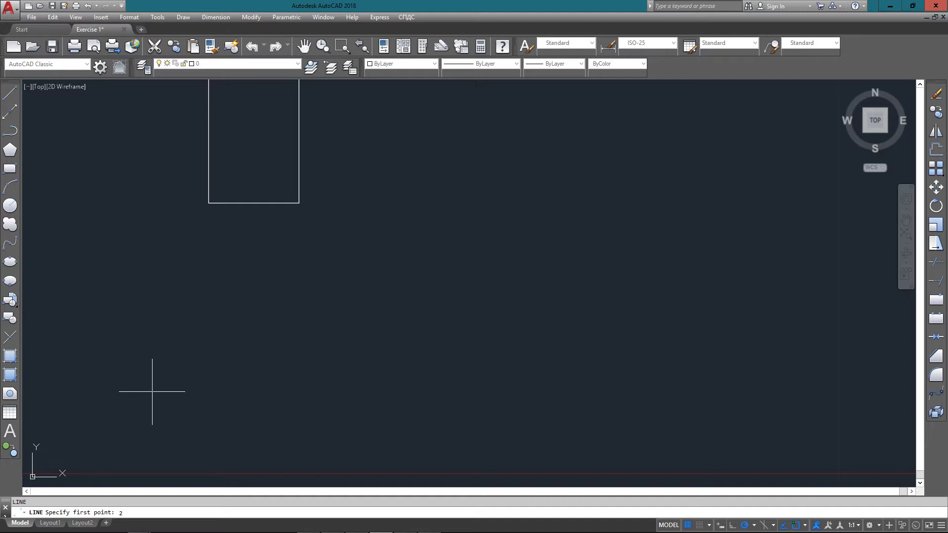
pyautogui.write(',1')
pyautogui.press('Return')
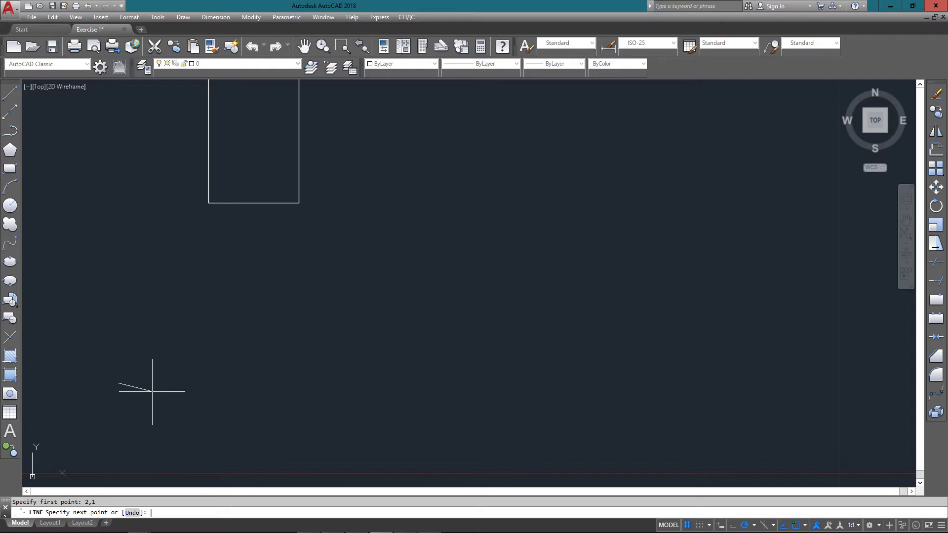
pyautogui.write('6,1')
pyautogui.press('Return')
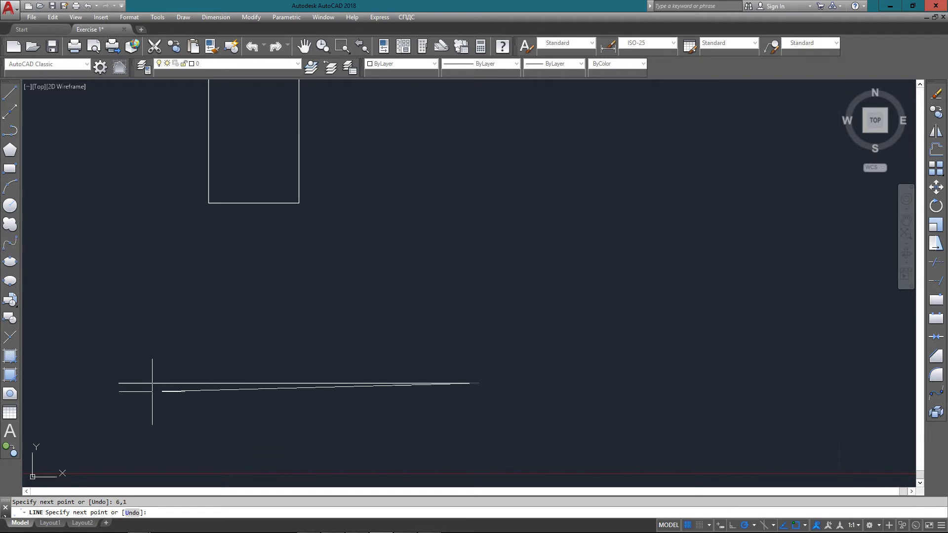
pyautogui.write('6,2')
pyautogui.press('Return')
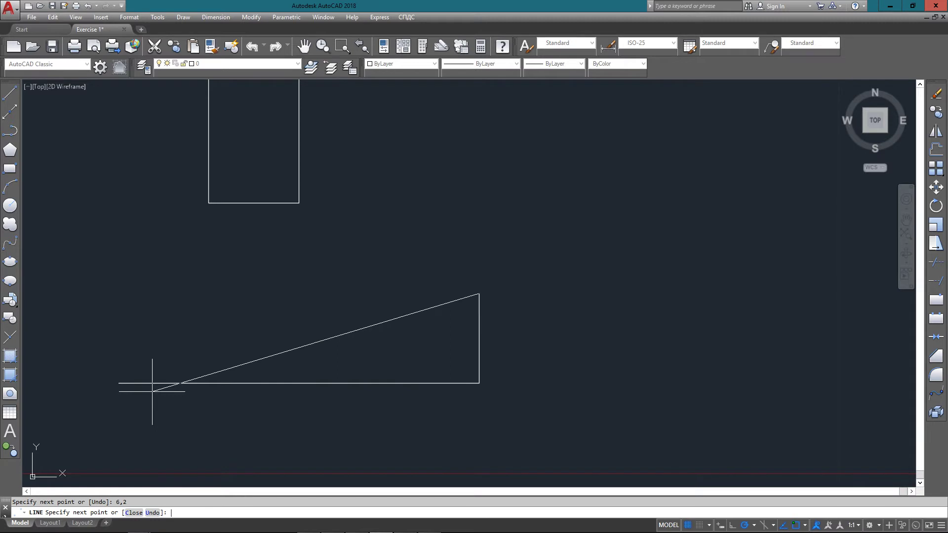
pyautogui.write('2,2')
pyautogui.press('Return')
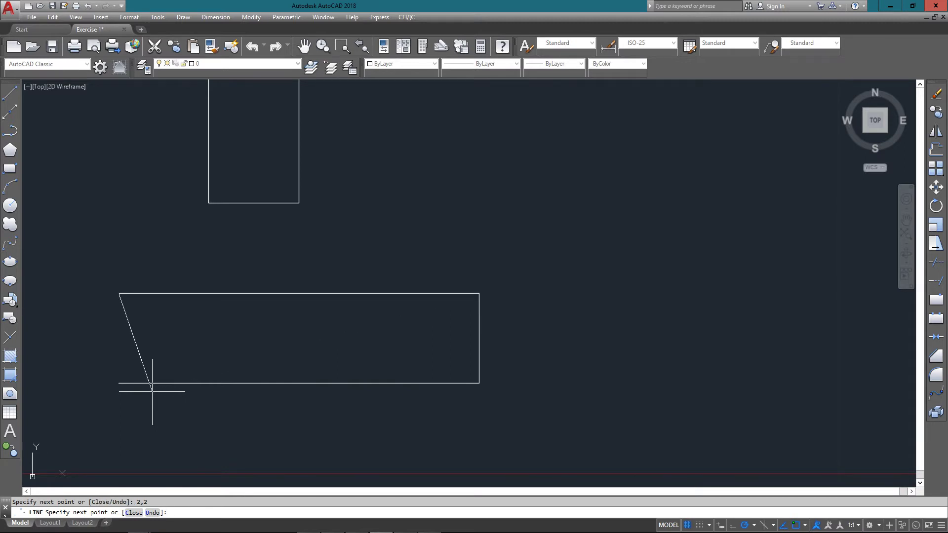
pyautogui.write('2,1')
pyautogui.press('Return')
pyautogui.press('Return')
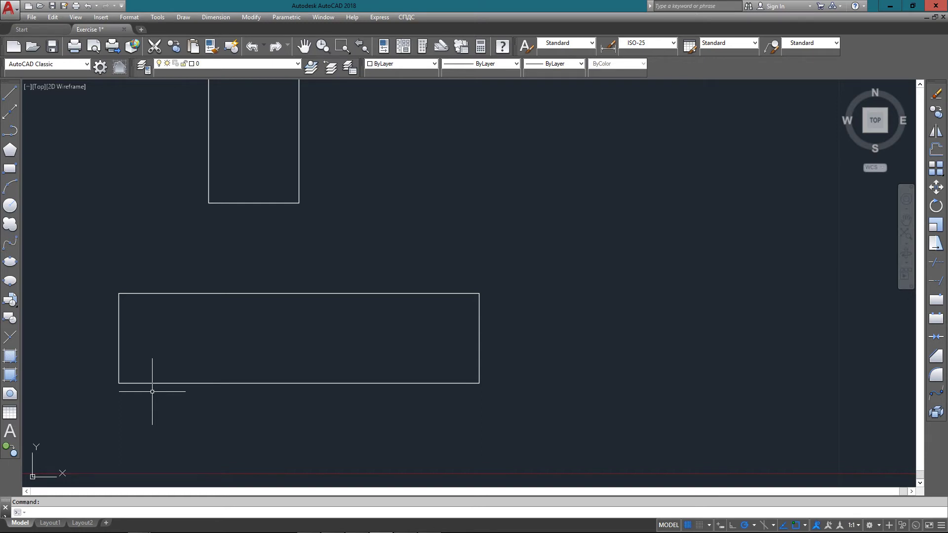
# - Draw a single diagonal line from 6.25,4 to 8.932,1.25
pyautogui.scroll(-3, 216, 382)
pyautogui.write('L')
pyautogui.press('Return')
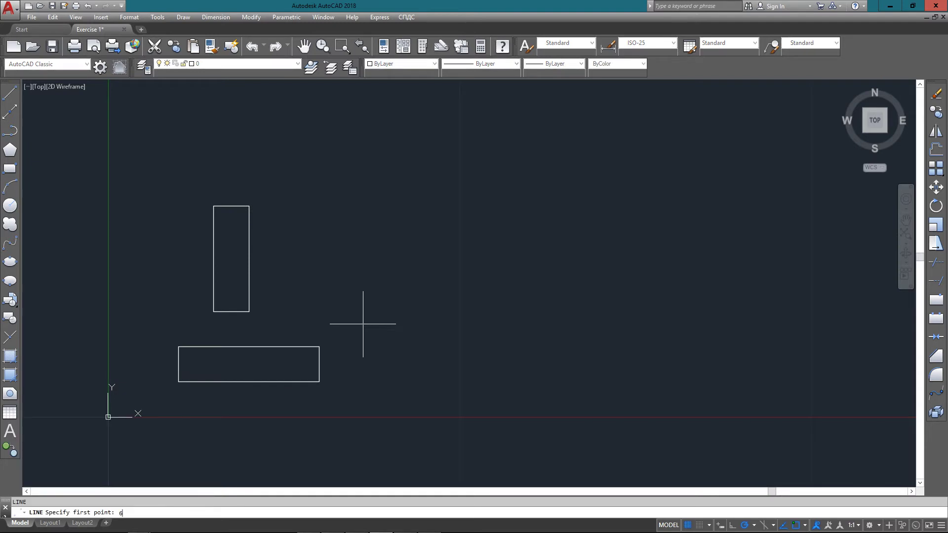
pyautogui.write('6.25,4')
pyautogui.press('Return')
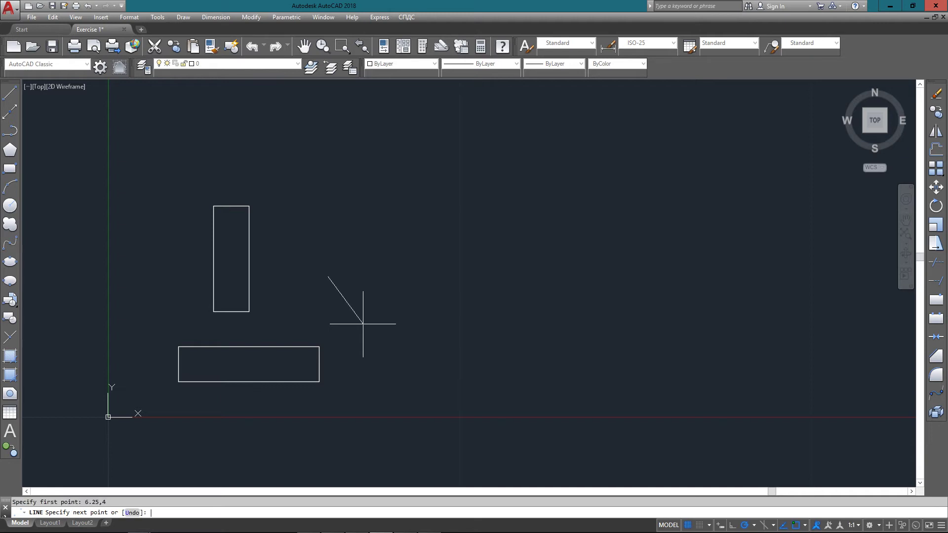
pyautogui.write('8.932,1.25')
pyautogui.press('Return')
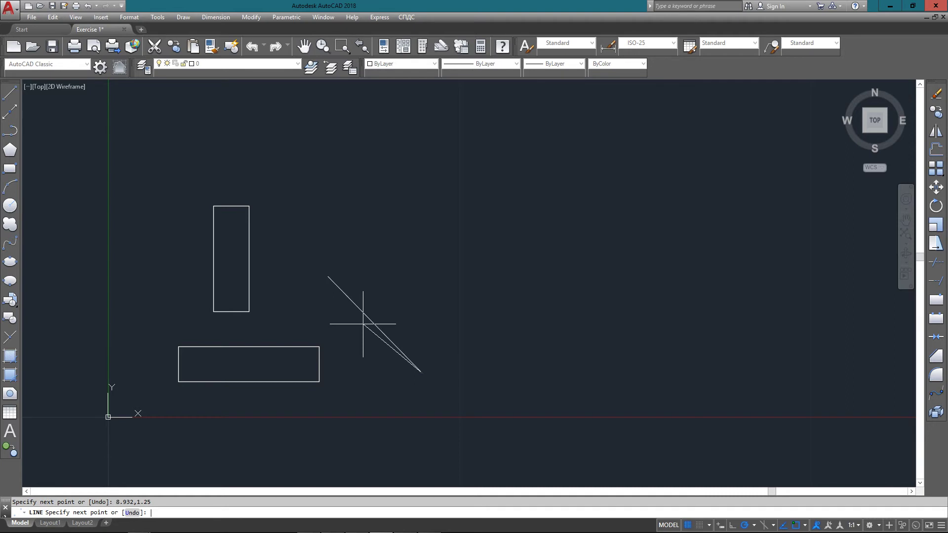
pyautogui.press('Return')
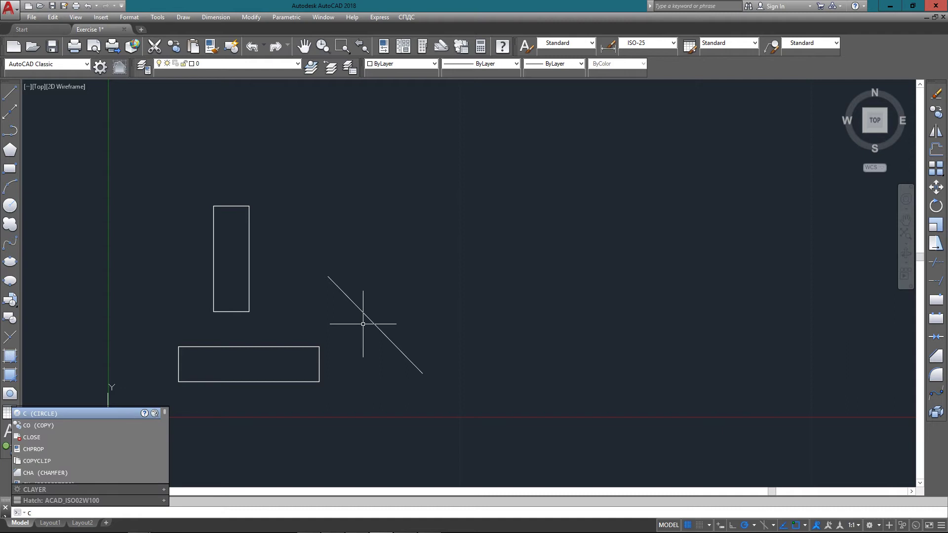
# - Cancel a circle started with a mistaken centre entry
pyautogui.write('c')
pyautogui.press('Return')
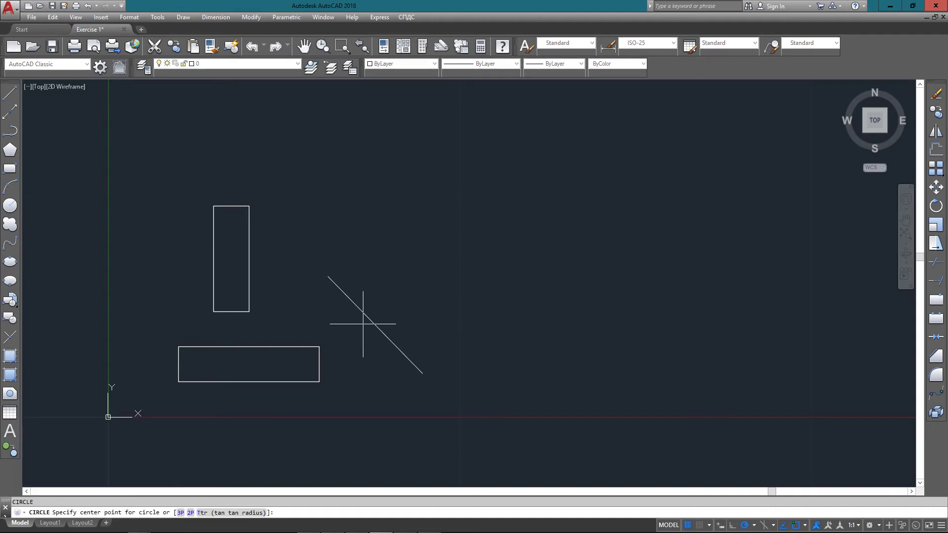
pyautogui.write('8.9')
pyautogui.press('Return')
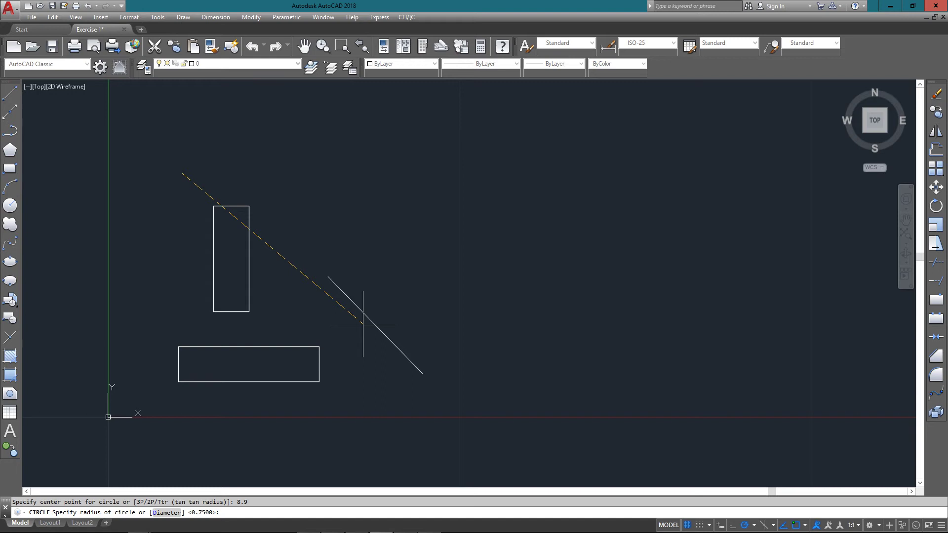
pyautogui.press('Escape')
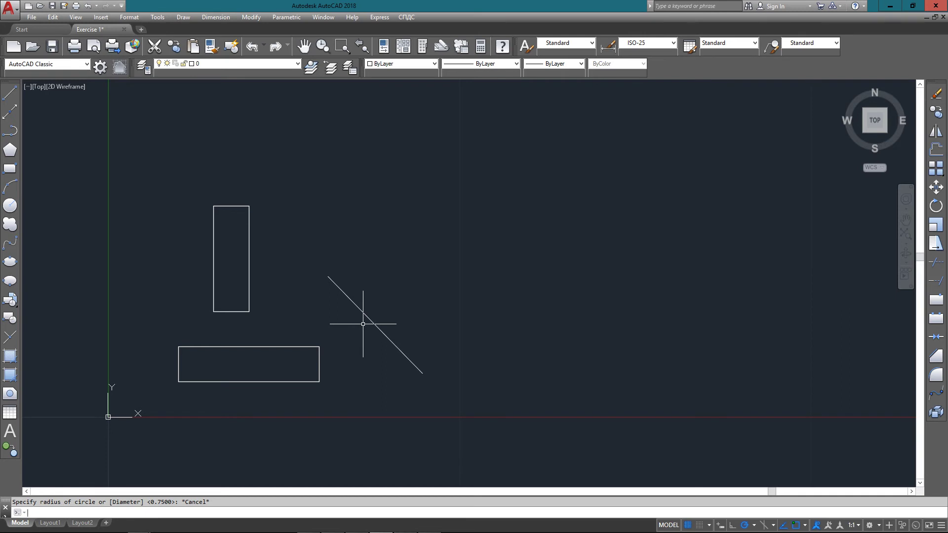
# - Draw a circle centred at 8,6 with a diameter of 1
pyautogui.write('c')
pyautogui.press('Return')
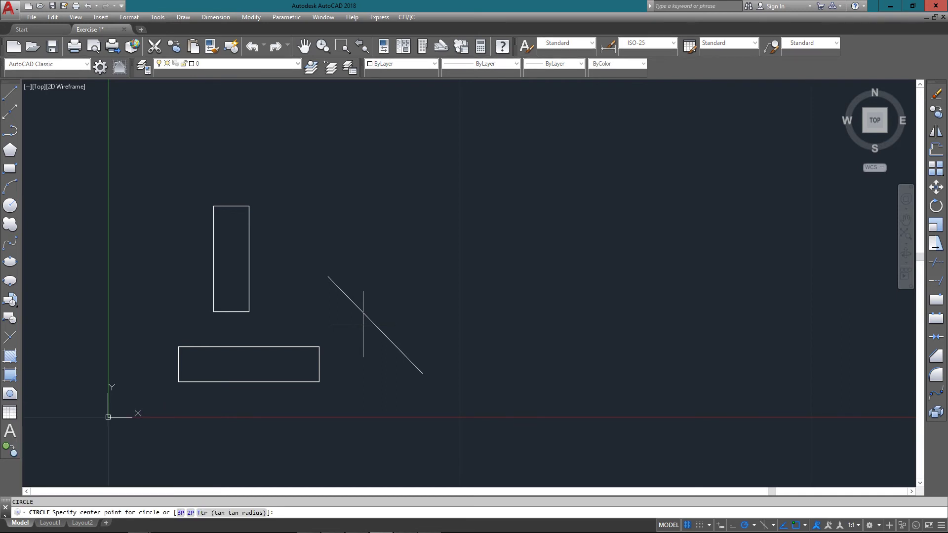
pyautogui.write('8,6')
pyautogui.press('Return')
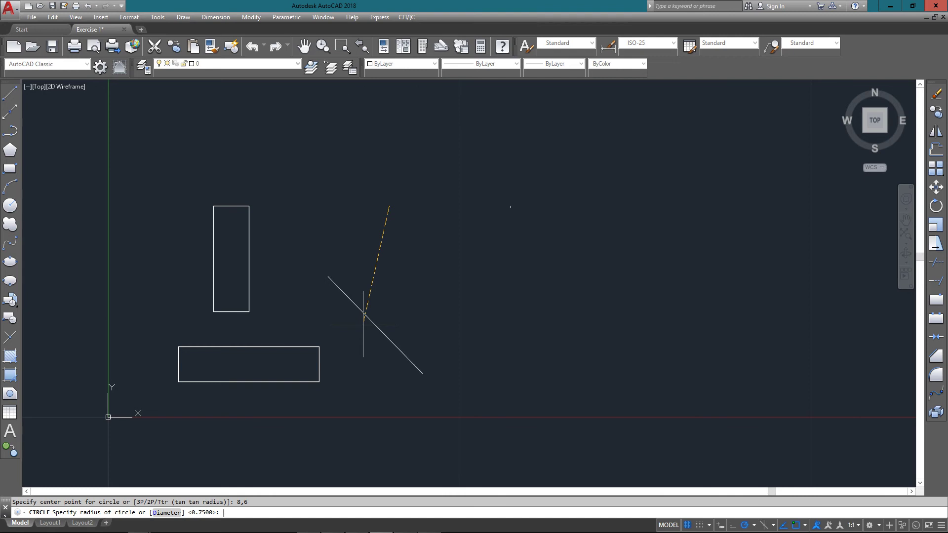
pyautogui.write('d')
pyautogui.press('Return')
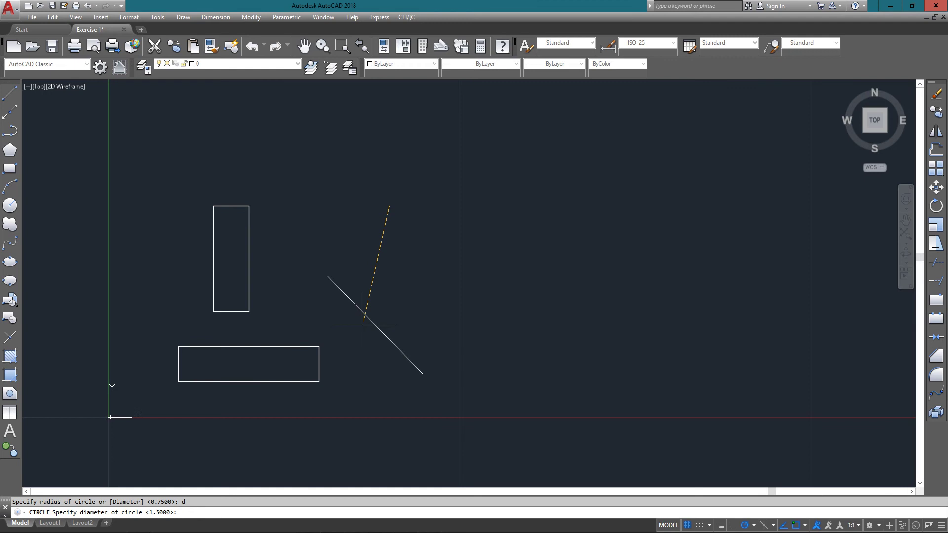
pyautogui.write('1')
pyautogui.press('Return')
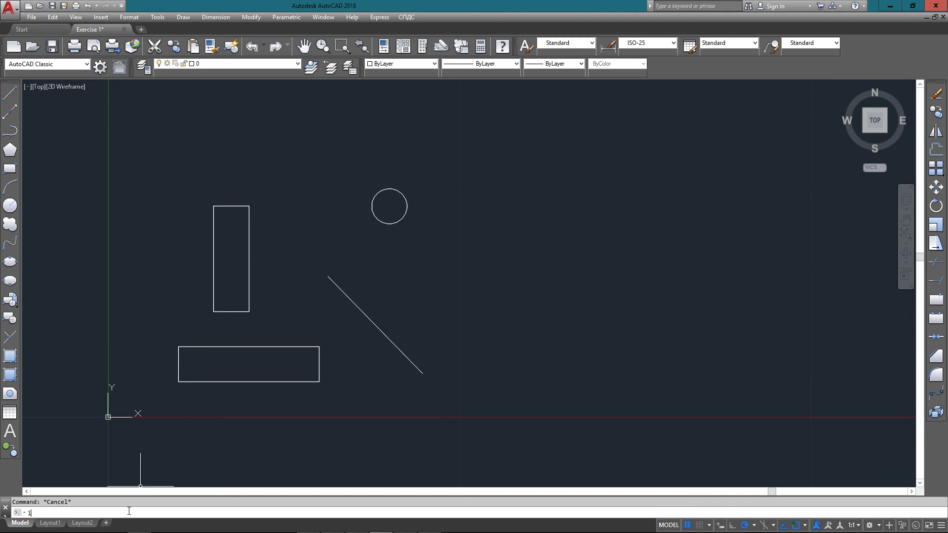
# - Draw a closed line border through 0,0, 10,0, 10,7 and 0,7
pyautogui.write('l')
pyautogui.press('Return')
pyautogui.write('0,0')
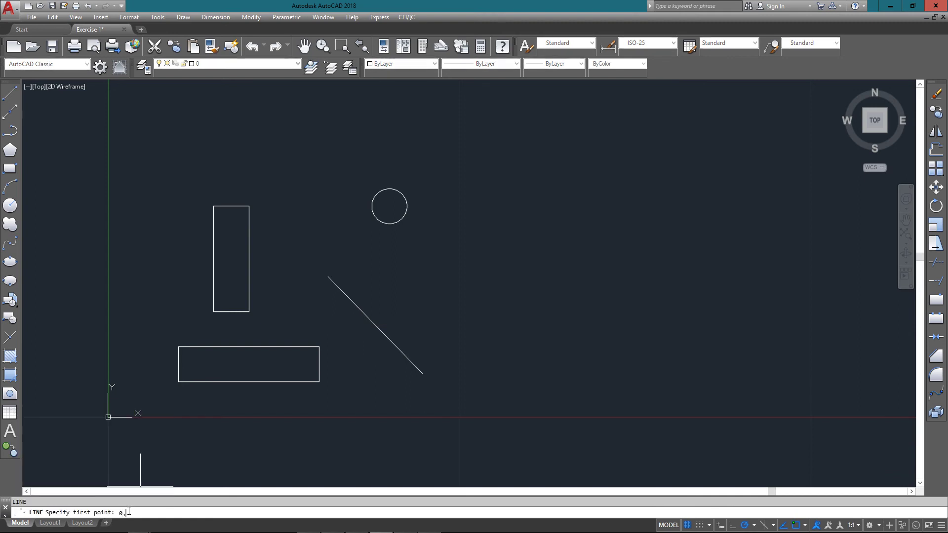
pyautogui.press('Return')
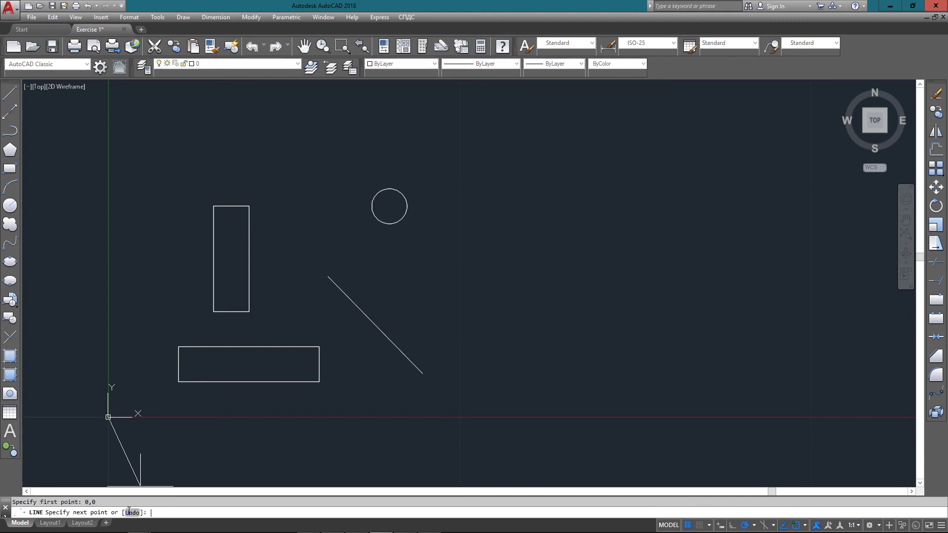
pyautogui.write('10,0')
pyautogui.press('Return')
pyautogui.write('10')
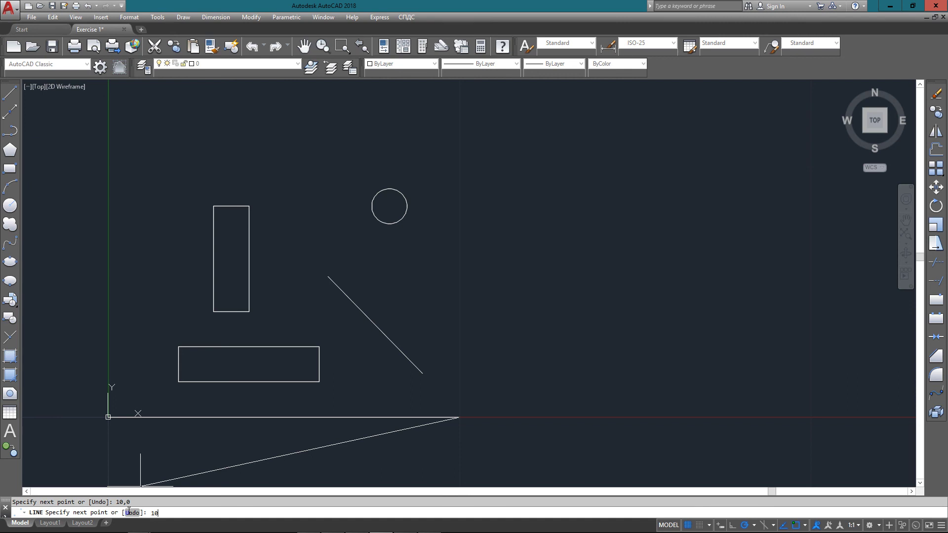
pyautogui.write(',7')
pyautogui.press('Return')
pyautogui.write('0,7')
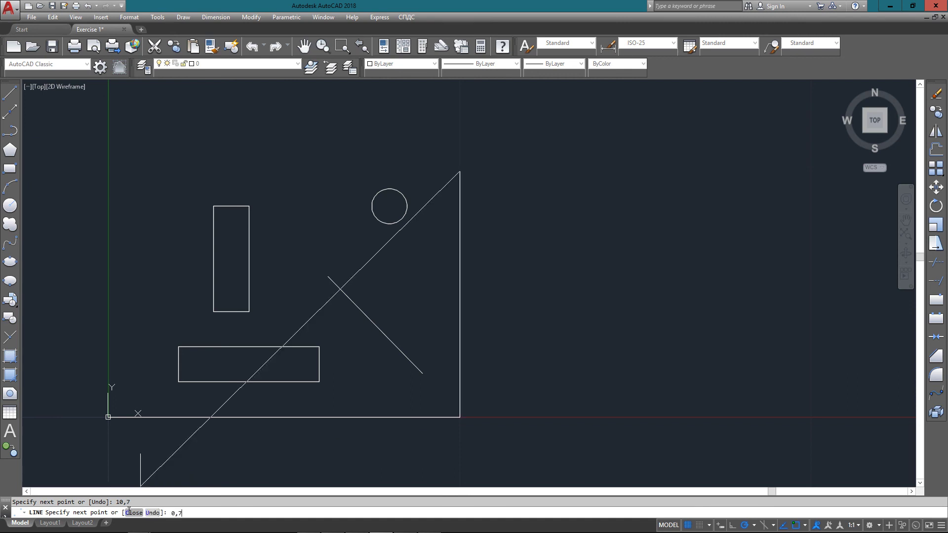
pyautogui.press('Return')
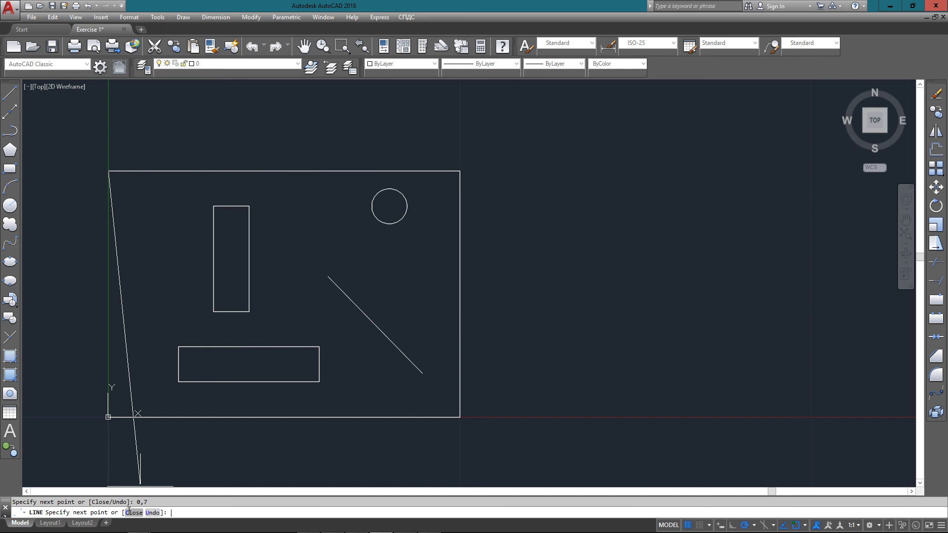
pyautogui.write('c')
pyautogui.press('Return')
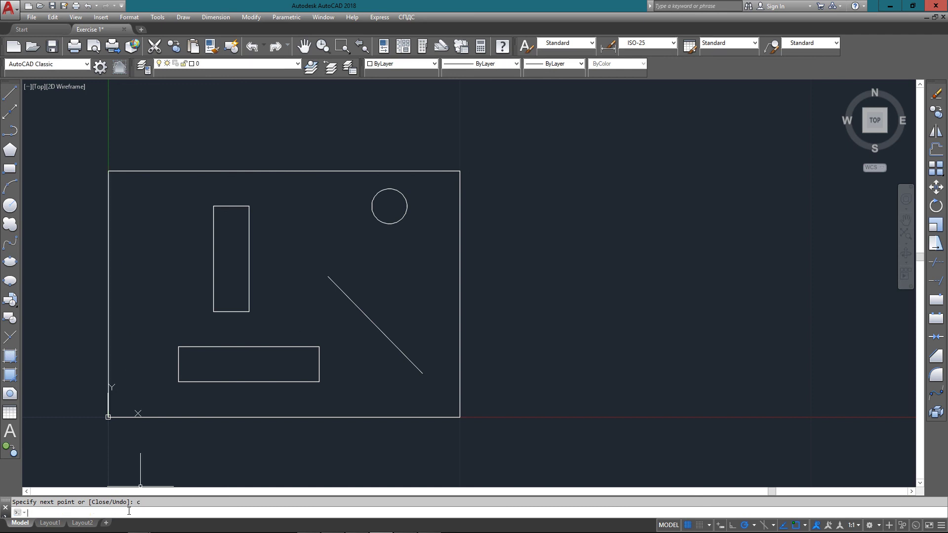